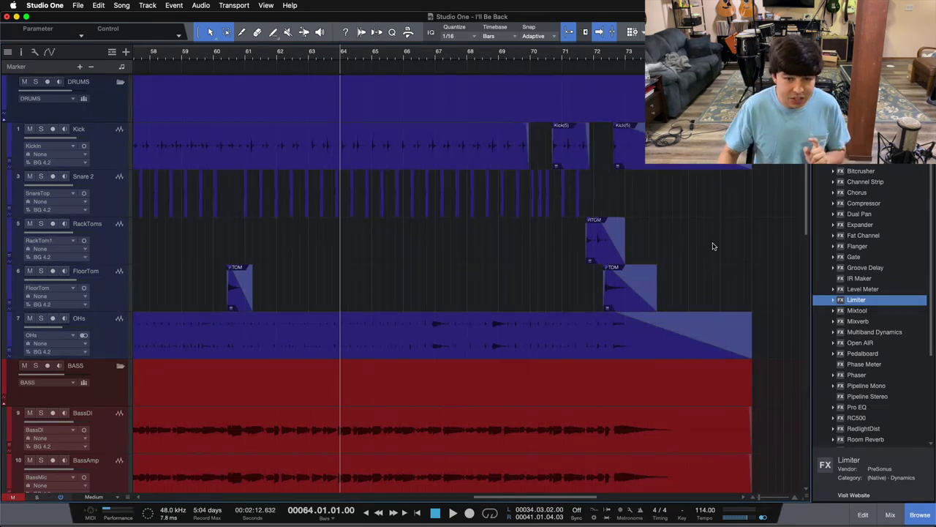
# Step: Open the mix console with F3 and select the LdVox channel
pyautogui.scroll(-10, 713, 246)
pyautogui.scroll(6, 714, 245)
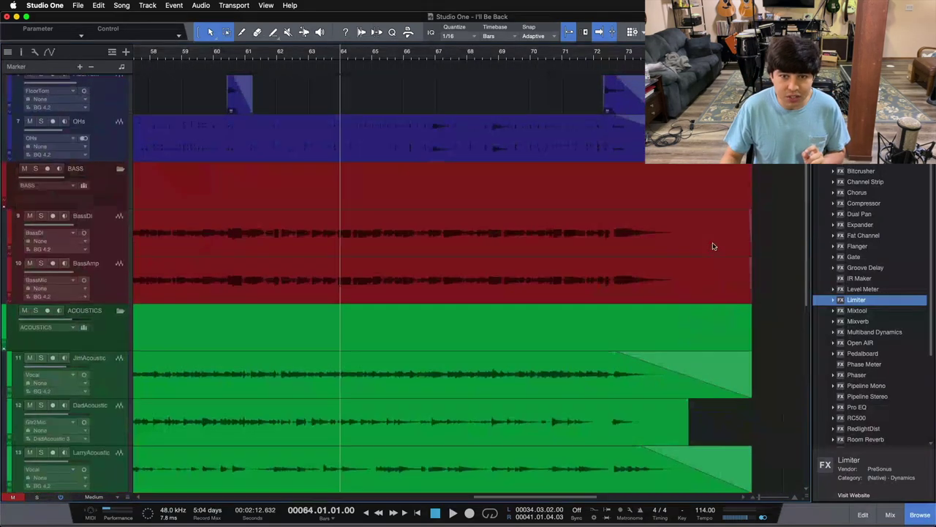
pyautogui.scroll(2, 713, 246)
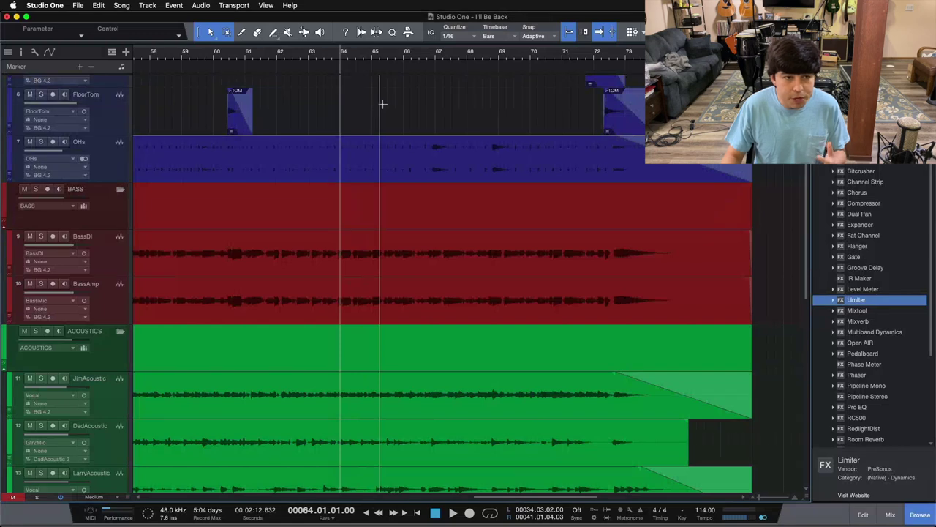
pyautogui.scroll(1, 383, 104)
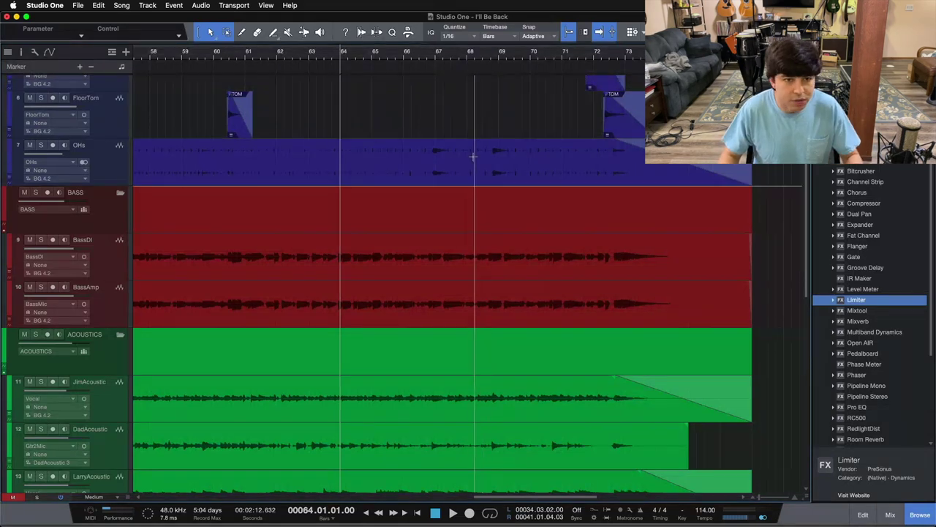
pyautogui.press('F3')
pyautogui.click(303, 489)
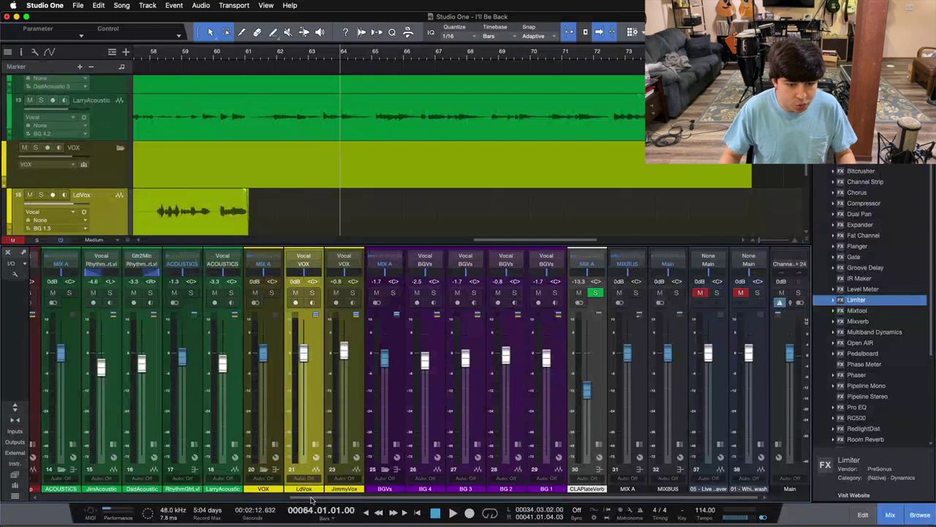
# Step: Expand the OHs channel's inserts (Pro EQ, three Multiband Dynamics, Dual Pan, Binaural Pan) and play the song
pyautogui.hscroll(-10, 278, 469)
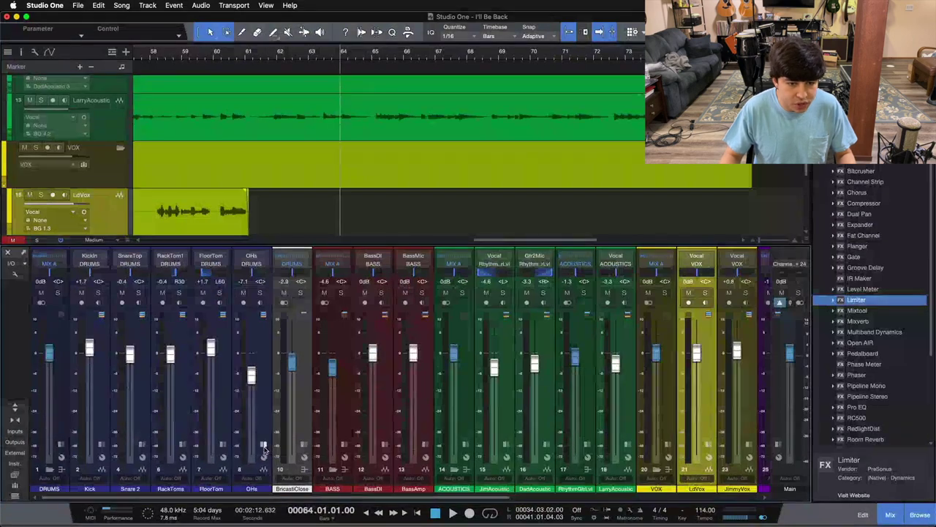
pyautogui.click(264, 446)
pyautogui.scroll(-3, 534, 201)
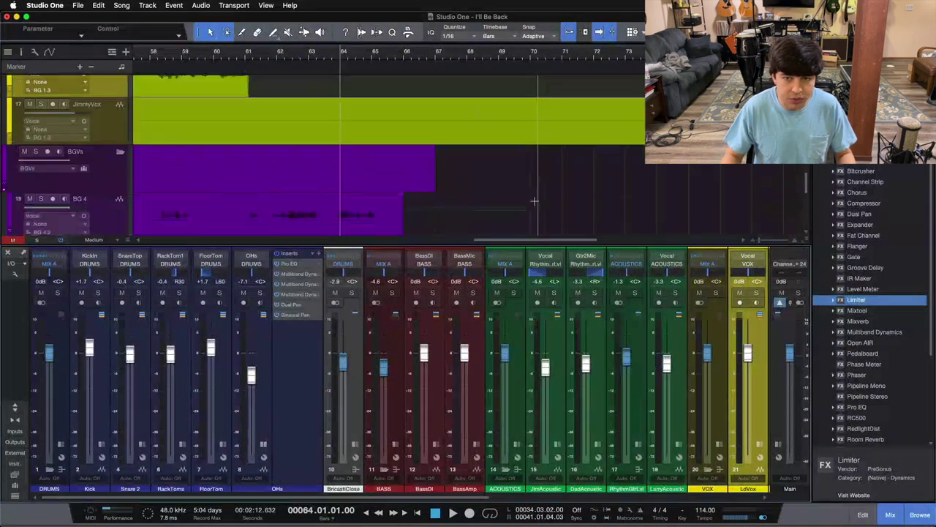
pyautogui.scroll(10, 534, 201)
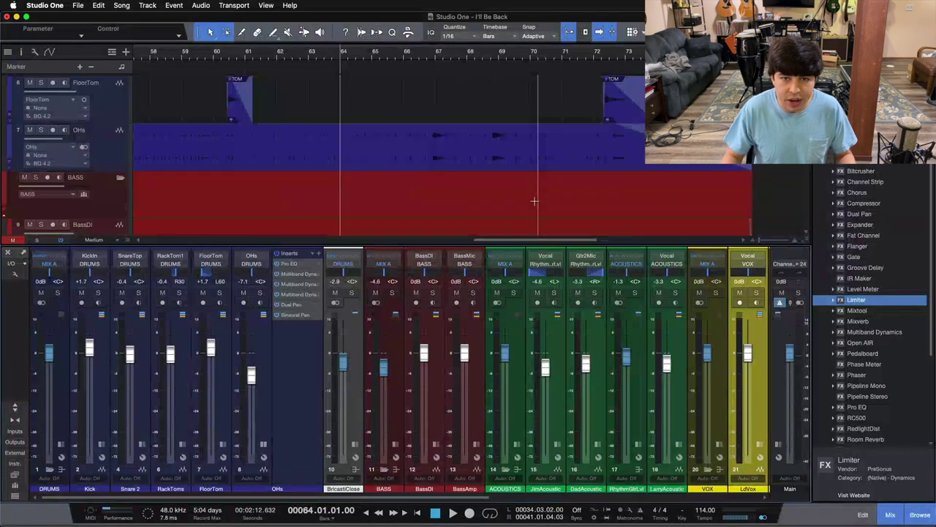
pyautogui.scroll(1, 534, 201)
pyautogui.press('space')
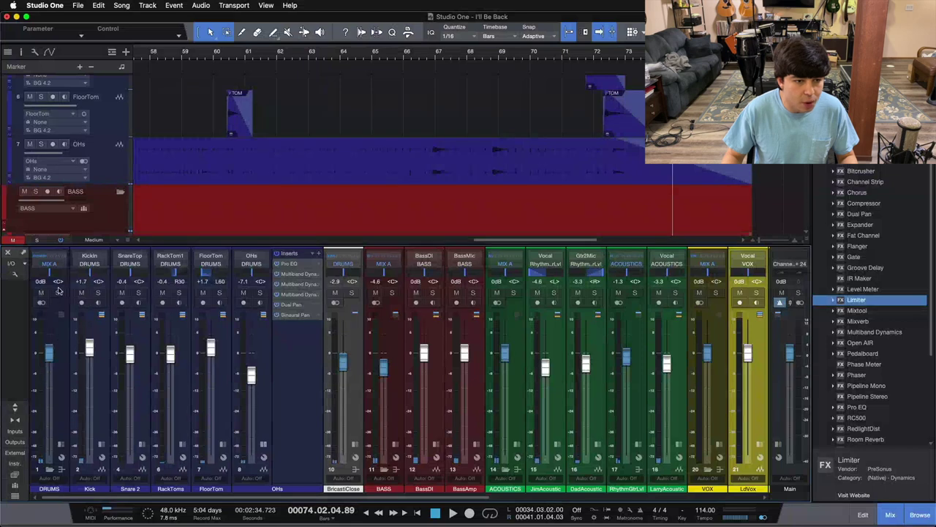
# Step: Solo the DRUMS group and play it from bar 64
pyautogui.click(59, 294)
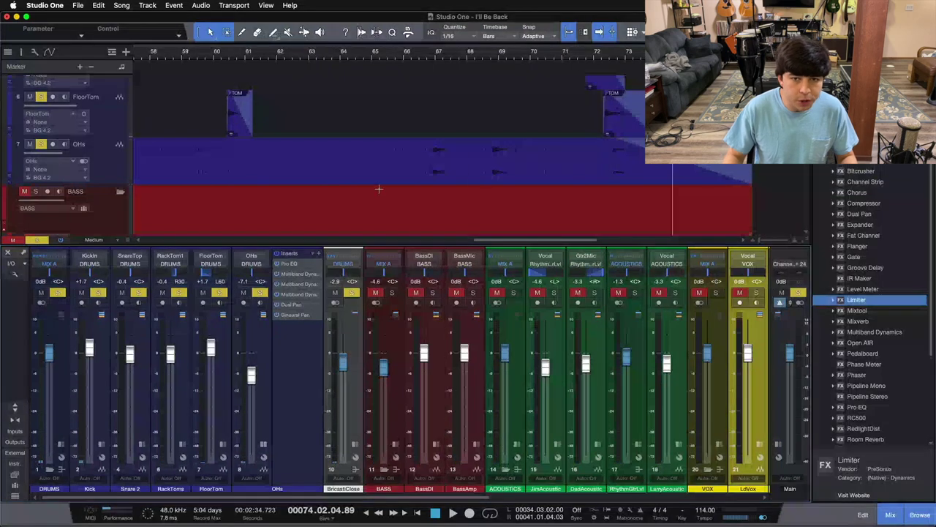
pyautogui.click(342, 55)
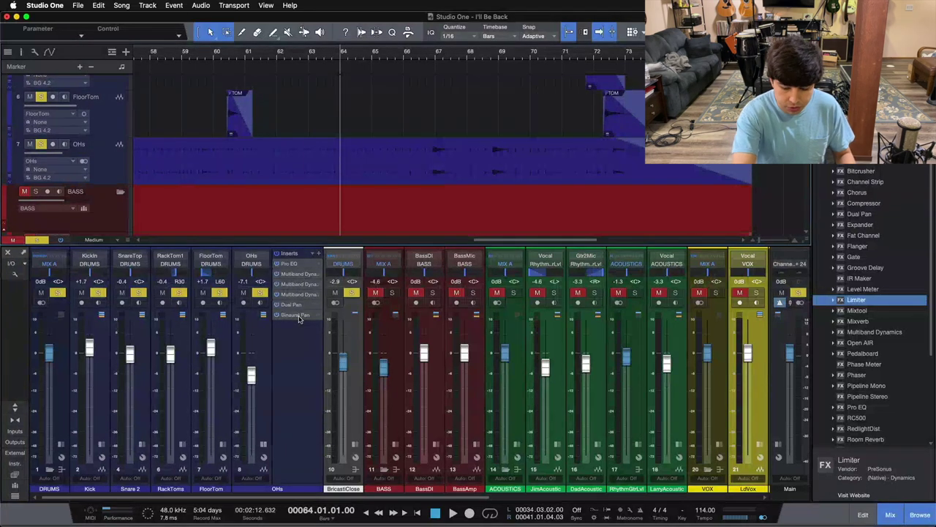
pyautogui.press('space')
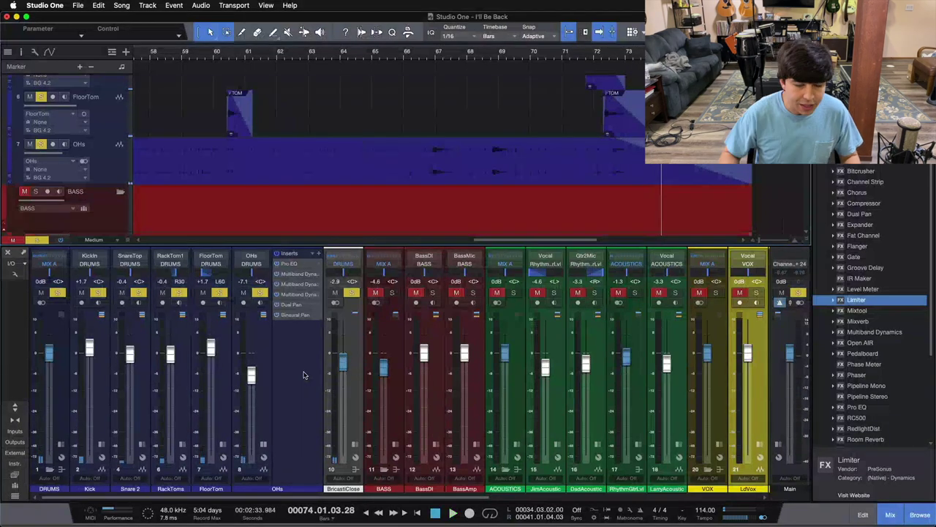
# Step: Solo only the OHs channel and play it from bar 65, restarting once
pyautogui.click(266, 291)
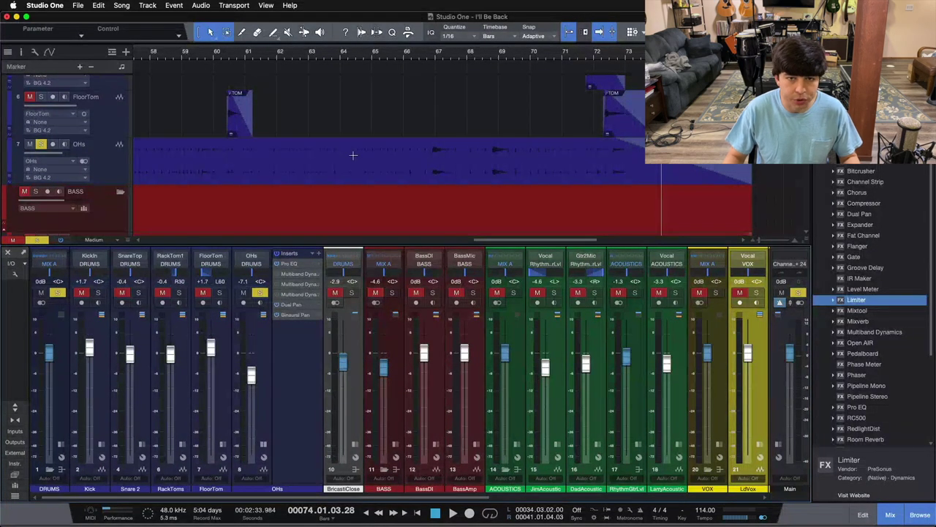
pyautogui.click(342, 52)
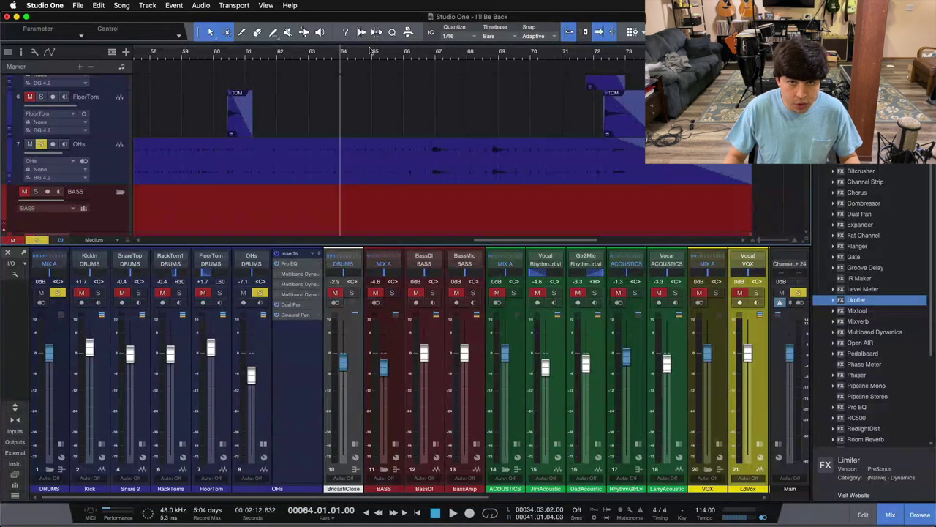
pyautogui.click(372, 52)
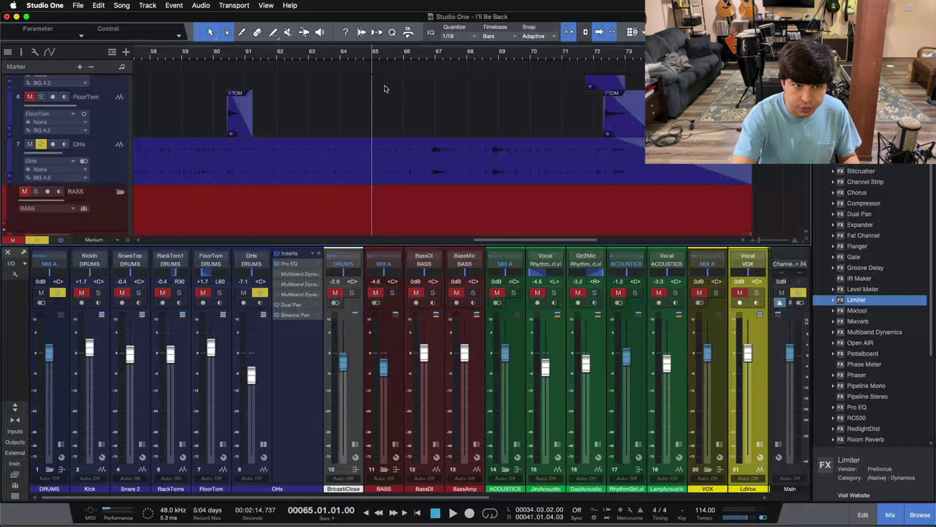
pyautogui.press('space')
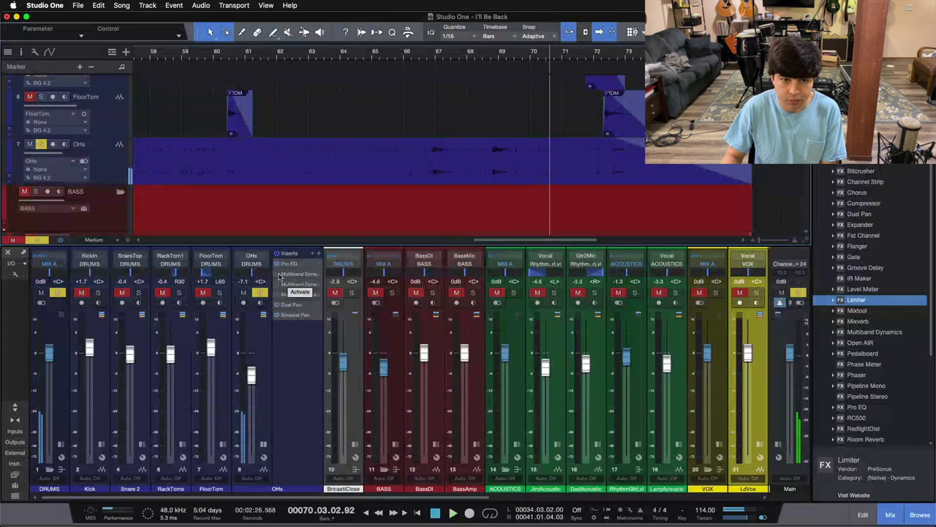
pyautogui.press('space')
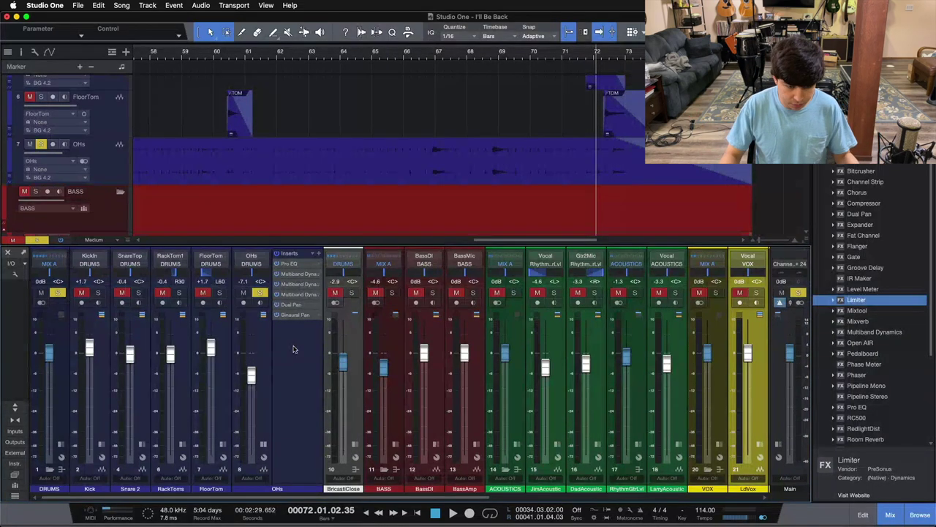
pyautogui.click(295, 352)
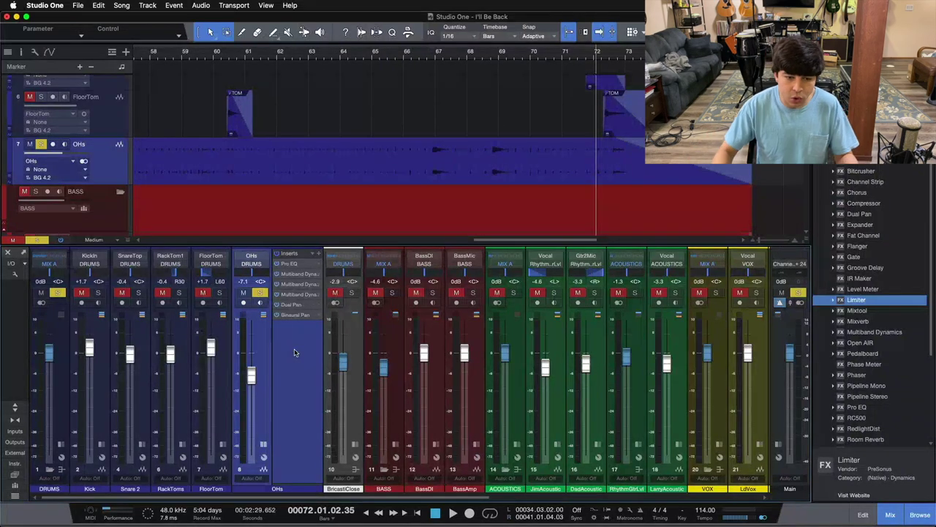
pyautogui.click(265, 442)
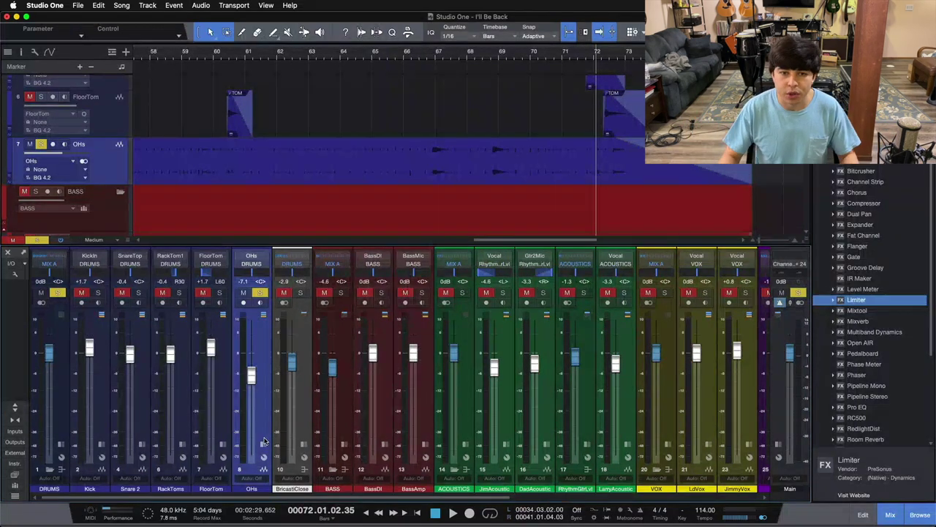
pyautogui.click(265, 443)
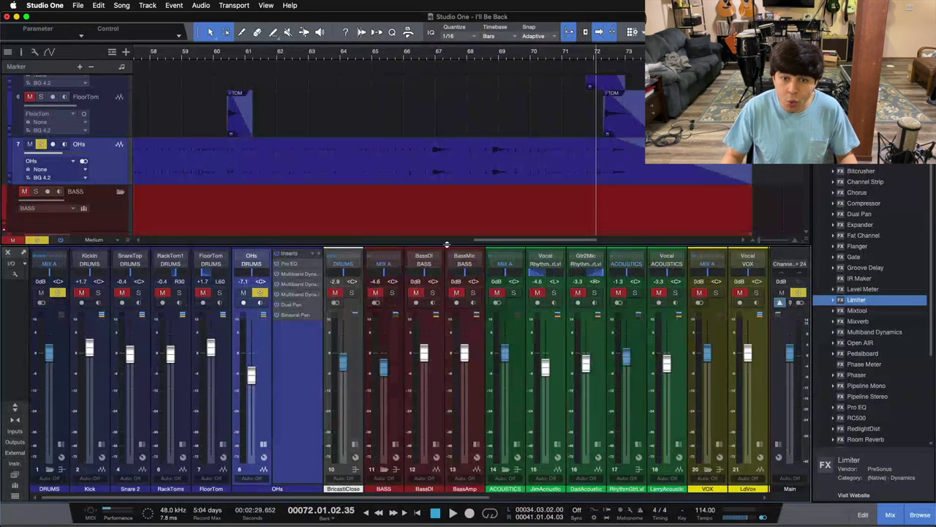
pyautogui.scroll(3, 489, 68)
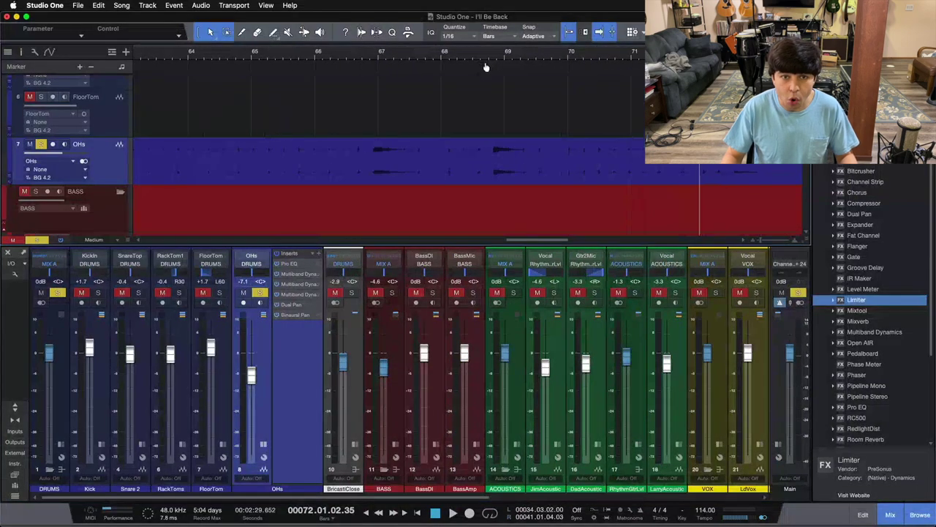
pyautogui.click(295, 264)
# Step: Reposition the OHs Pro EQ window lower and to the right to uncover more channels
pyautogui.moveTo(684, 180); pyautogui.dragTo(380, 146)
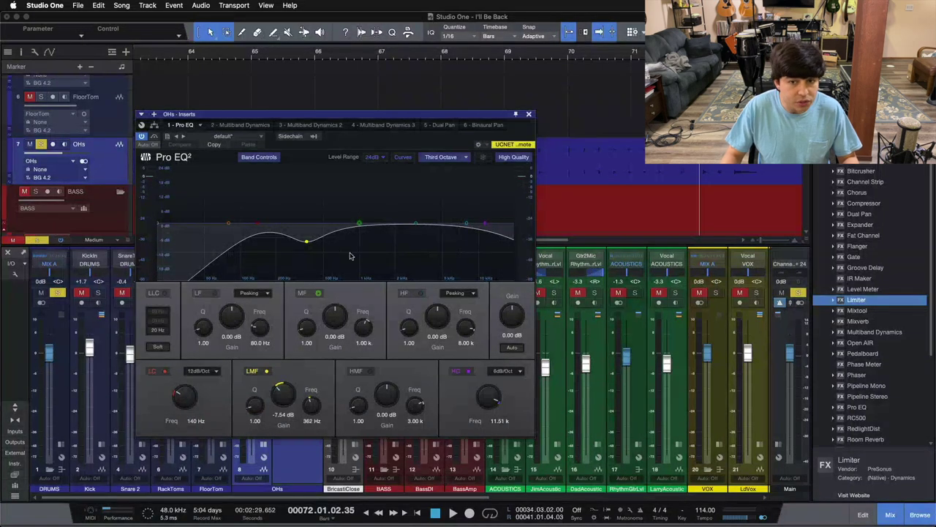
pyautogui.moveTo(419, 147); pyautogui.dragTo(497, 214)
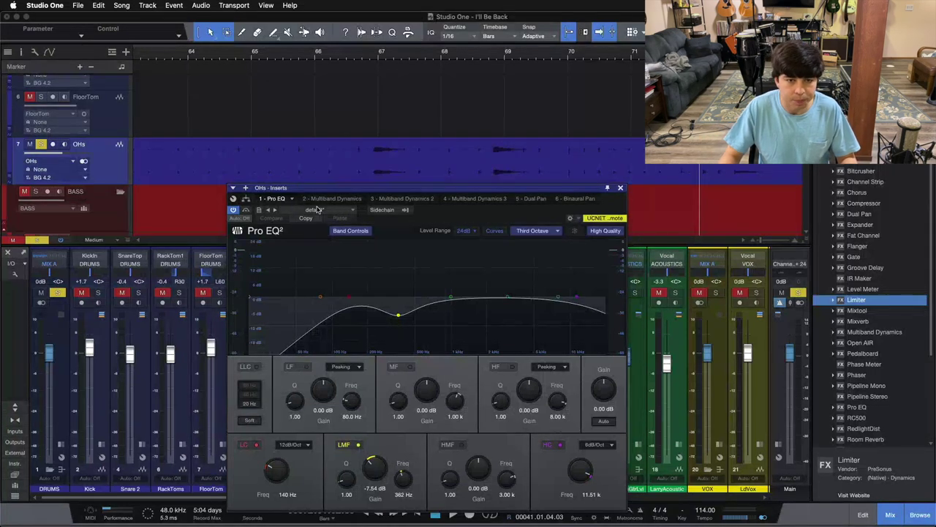
# Step: Enable the first Multiband Dynamics insert and show its high band: 20:1 ratio, −18.24 dB threshold
pyautogui.click(319, 201)
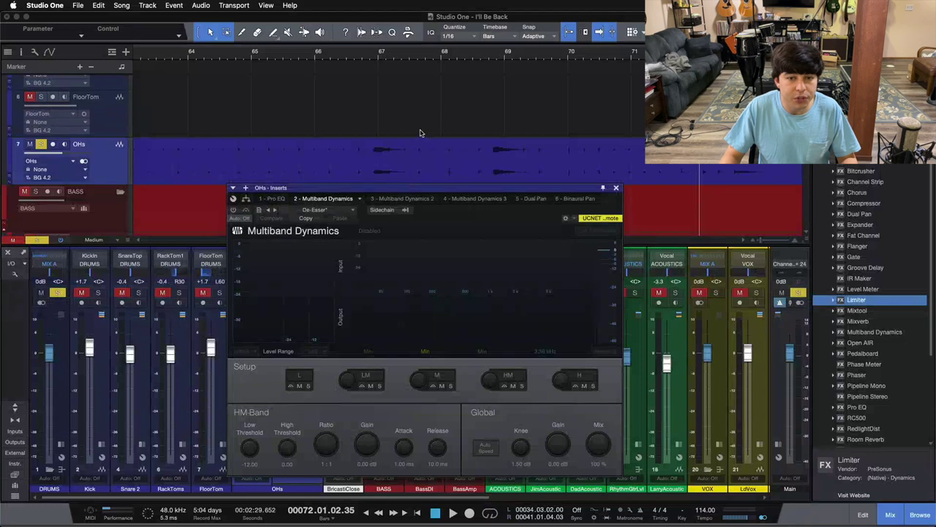
pyautogui.scroll(-2, 420, 133)
pyautogui.scroll(-1, 421, 133)
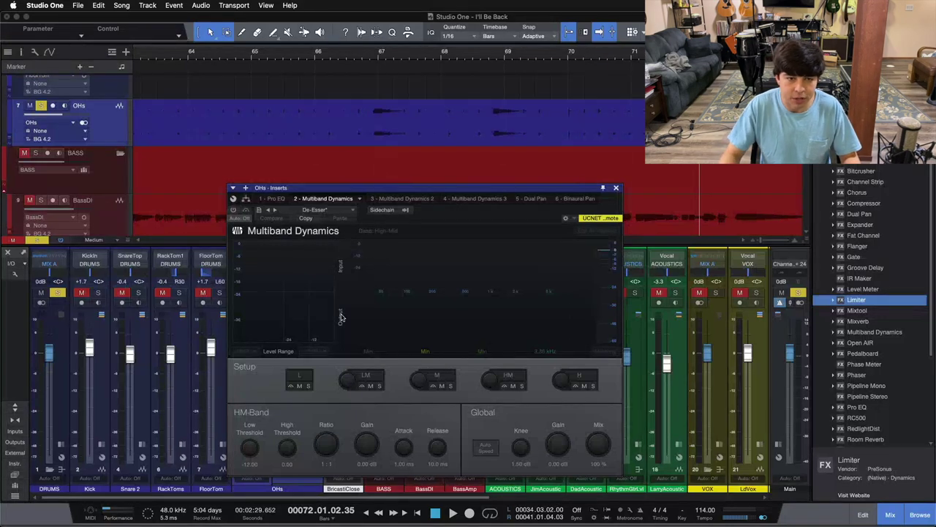
pyautogui.click(234, 210)
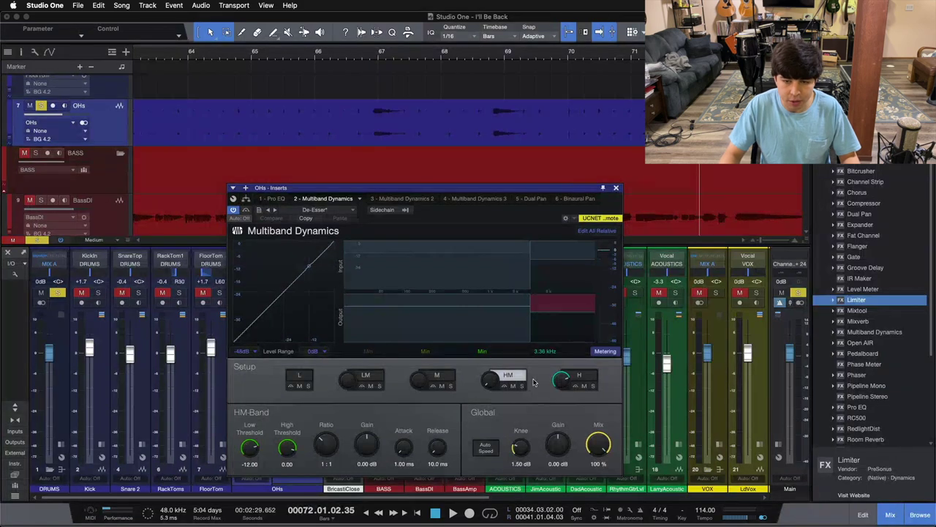
pyautogui.click(580, 376)
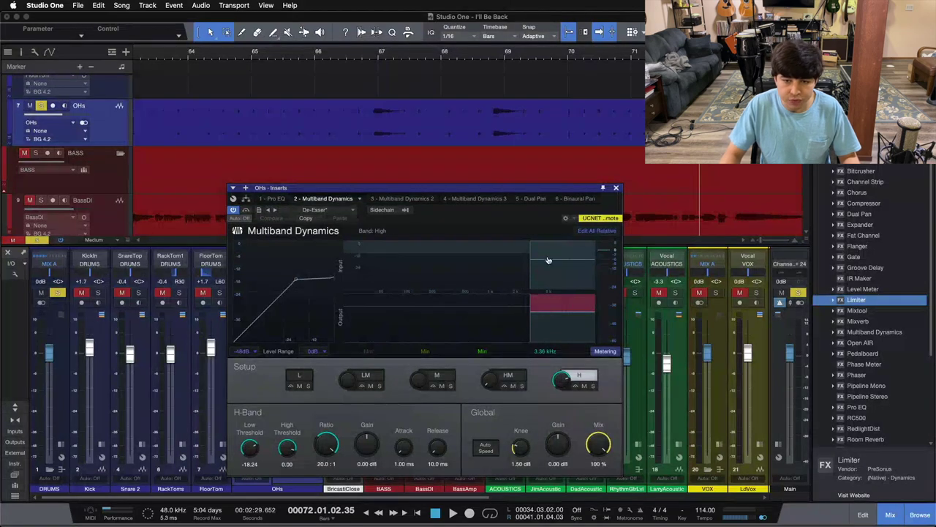
# Step: Move the playhead to bar 66 and compare the high-mid band with the high band
pyautogui.click(316, 56)
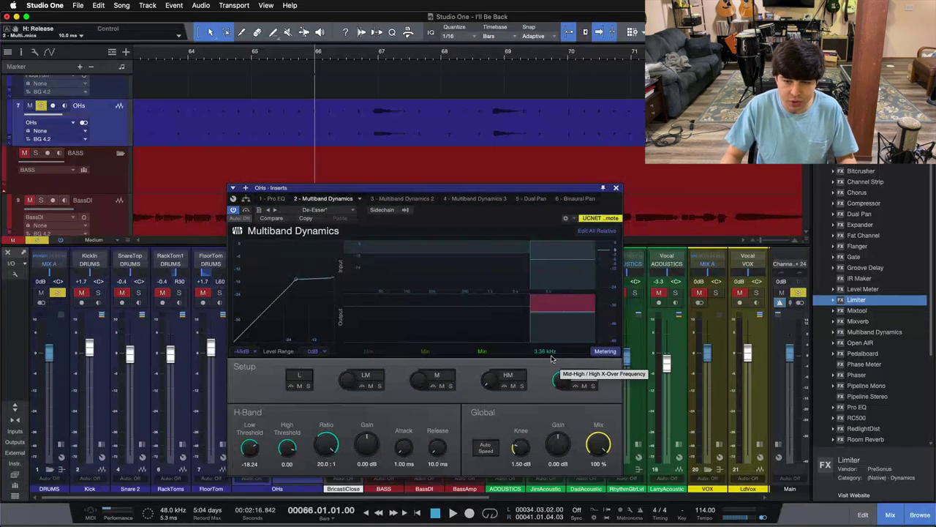
pyautogui.click(507, 376)
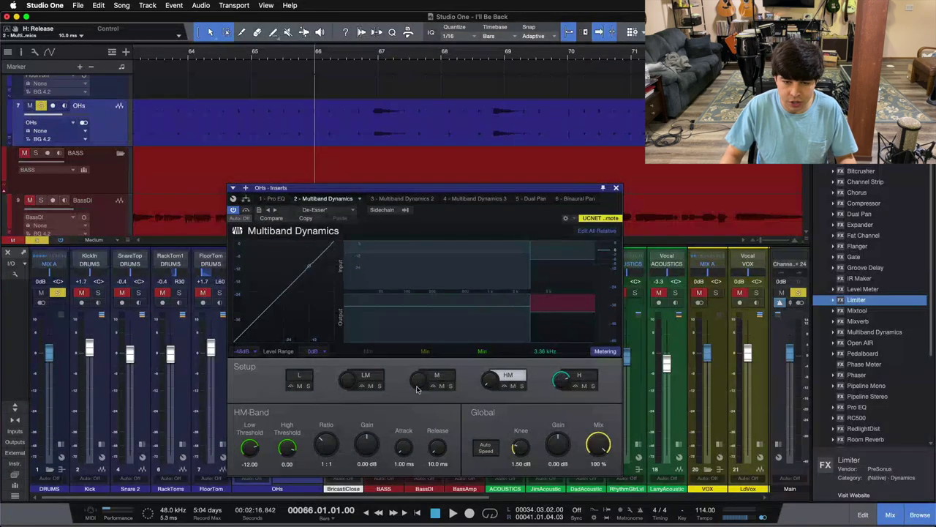
pyautogui.click(581, 375)
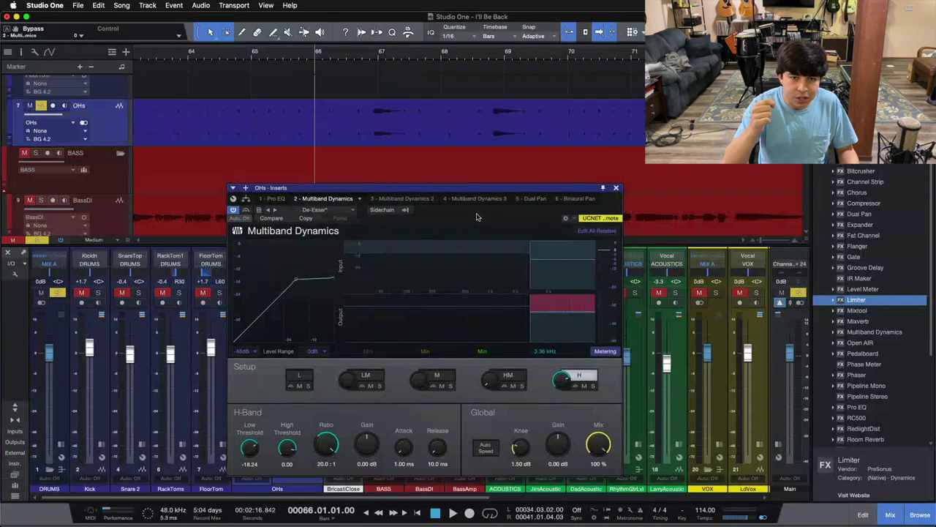
# Step: Compare the overheads with the first multiband compressor bypassed during playback, then stop
pyautogui.moveTo(476, 216); pyautogui.dragTo(503, 192)
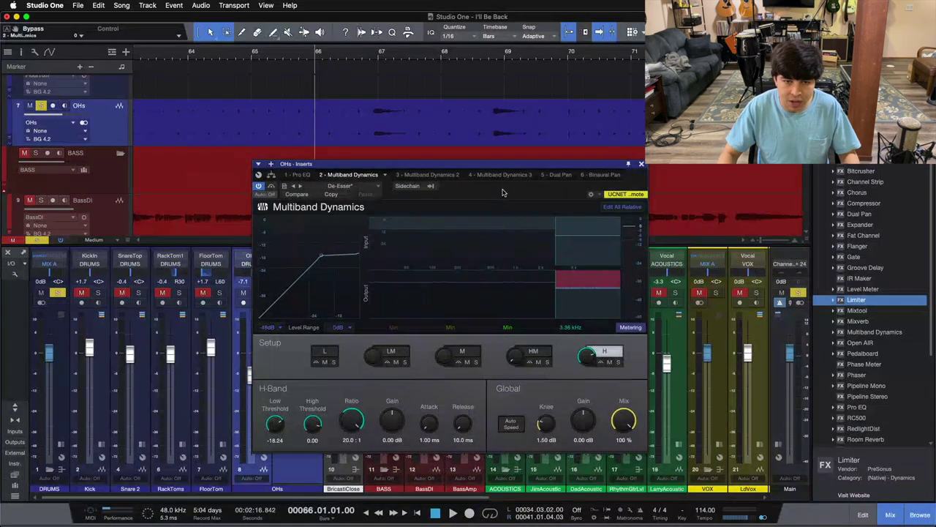
pyautogui.click(271, 186)
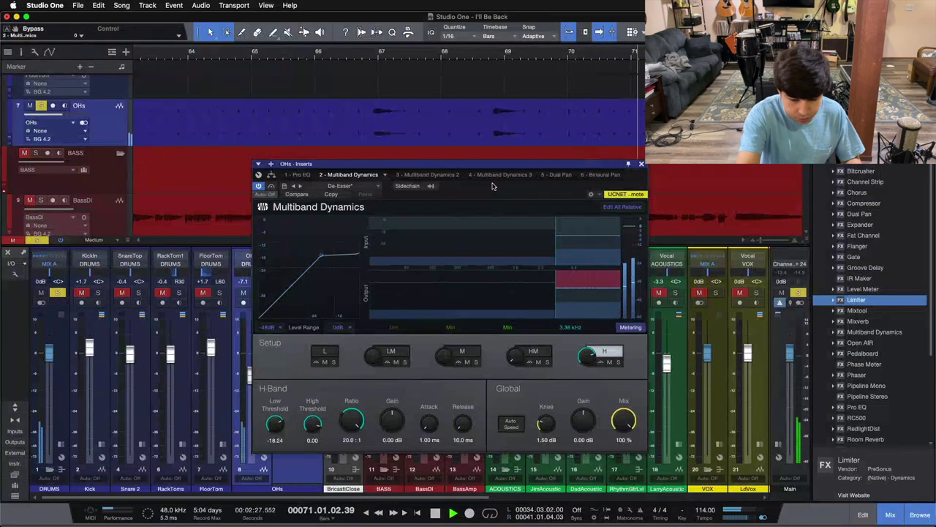
pyautogui.press('space')
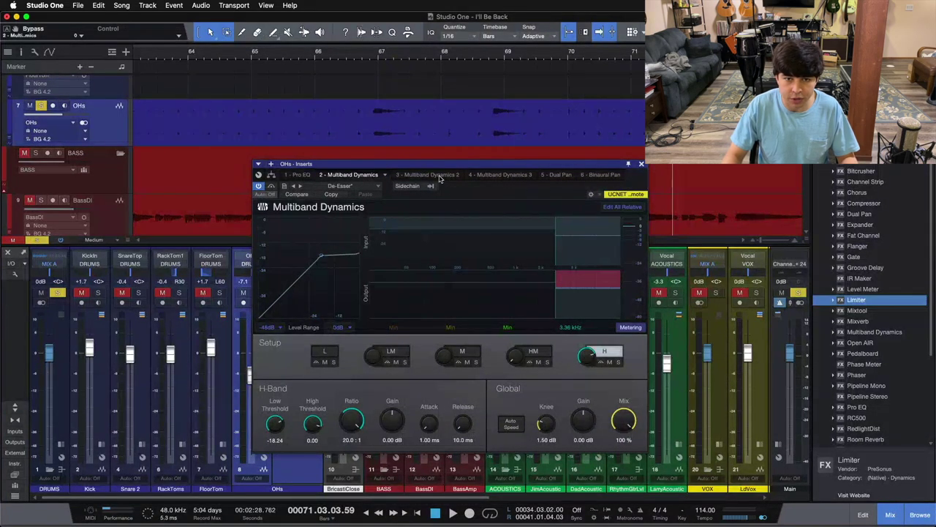
# Step: Enable the second Multiband Dynamics, show its high band (20:1 from −19.32 dB), and audition from bar 66
pyautogui.click(258, 185)
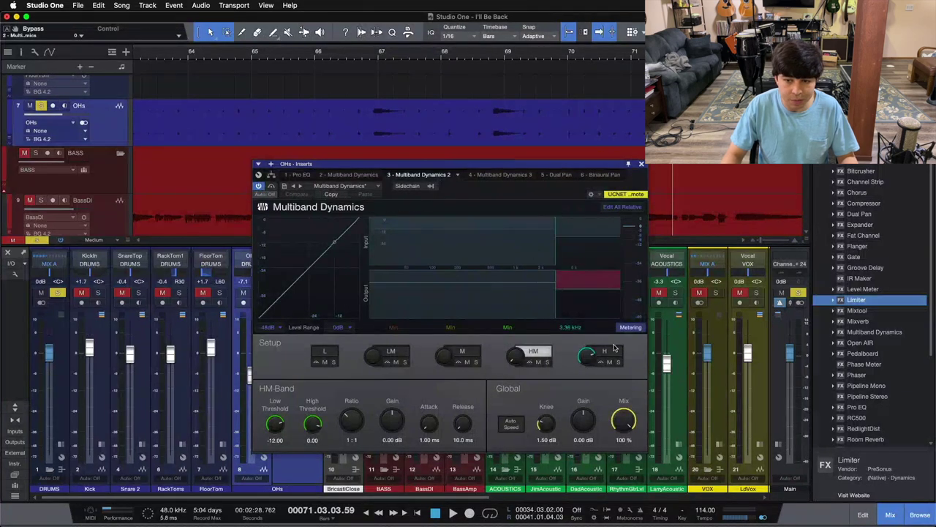
pyautogui.click(613, 351)
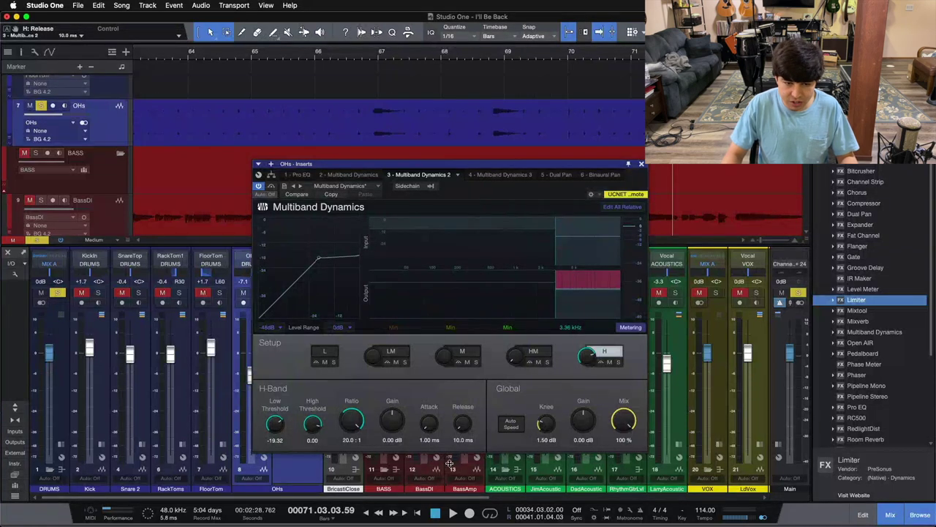
pyautogui.click(314, 56)
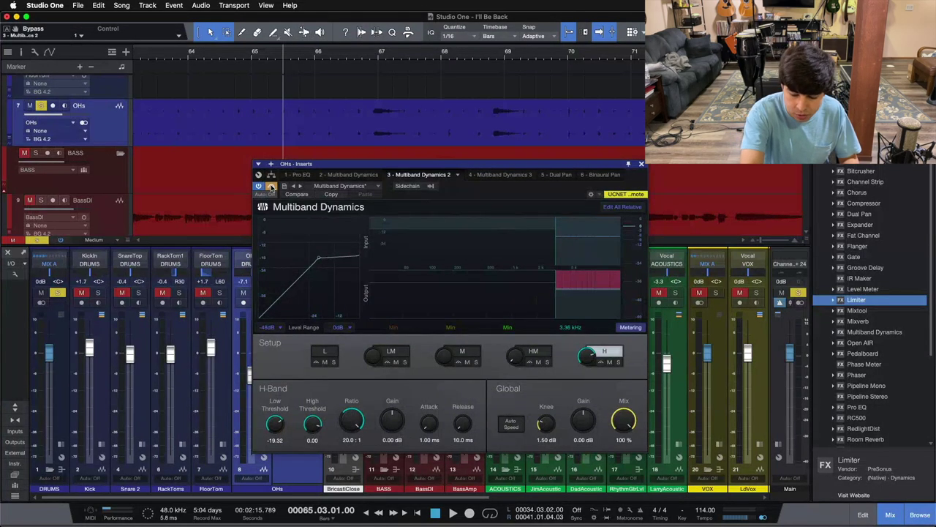
pyautogui.press('space')
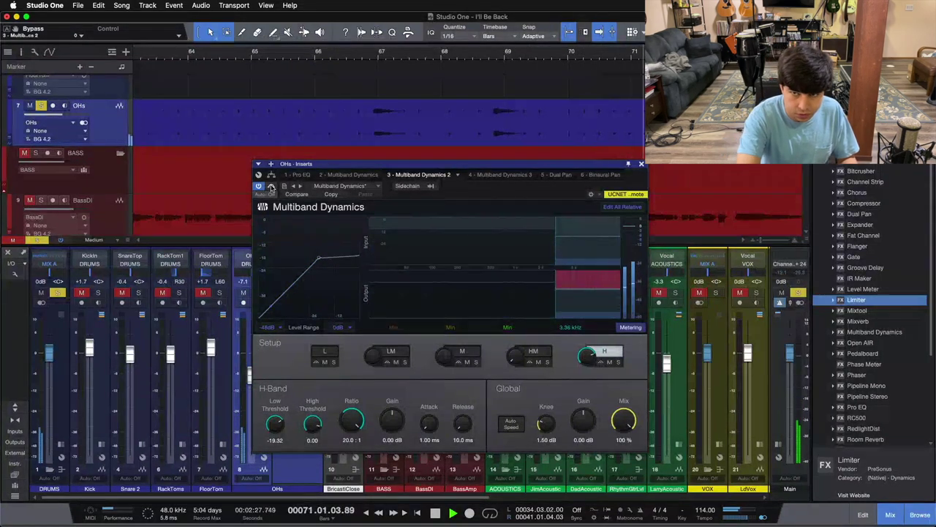
pyautogui.press('space')
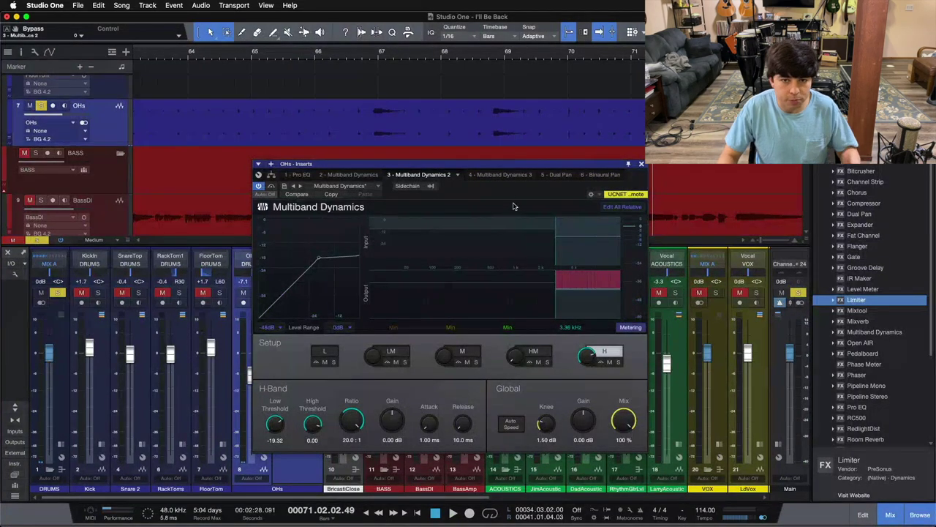
pyautogui.click(494, 175)
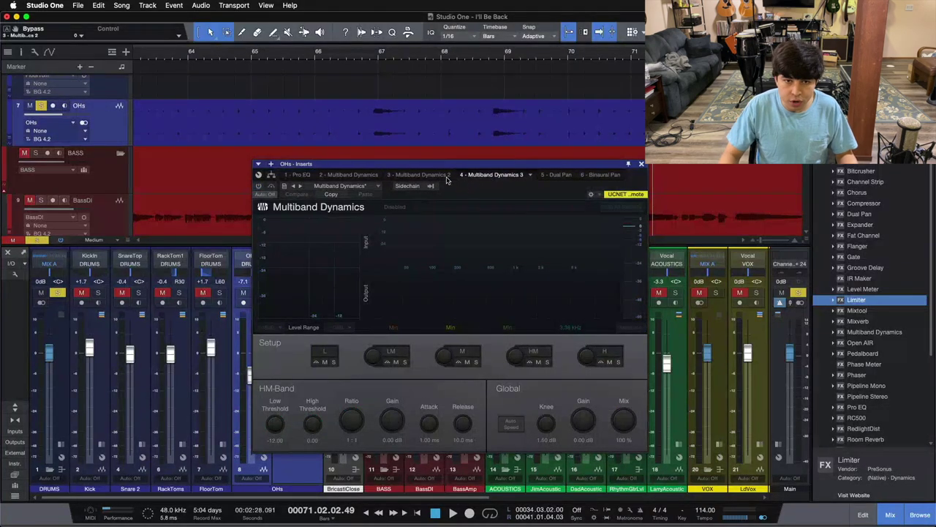
# Step: Review the first two Multiband Dynamics inserts, then switch on the third
pyautogui.click(373, 176)
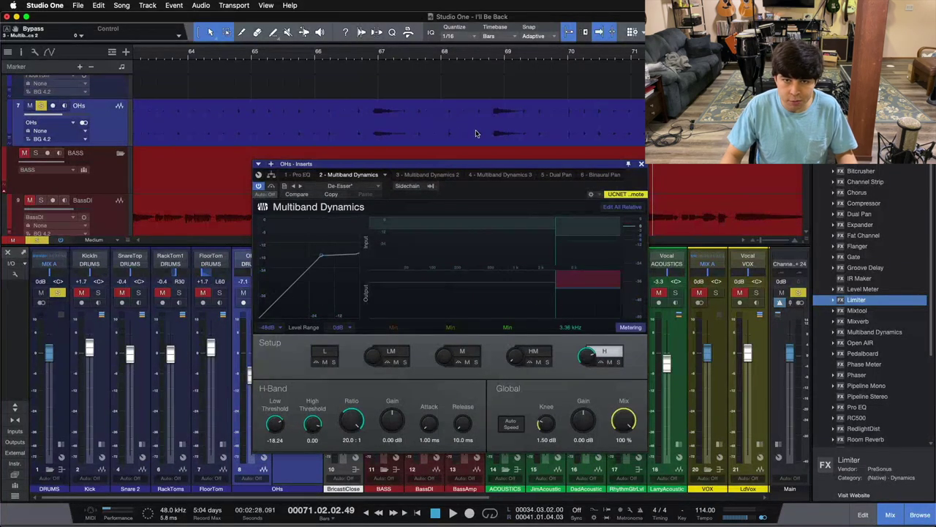
pyautogui.click(422, 176)
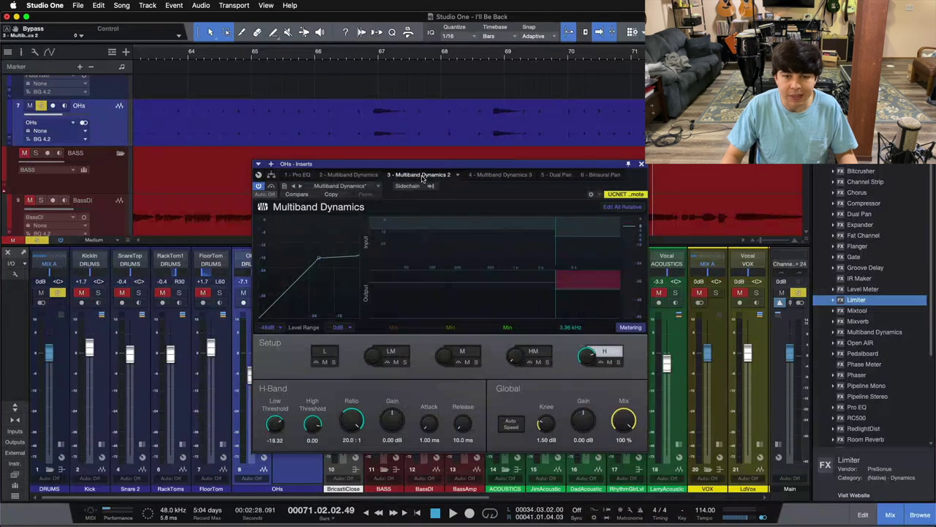
pyautogui.click(510, 176)
pyautogui.click(259, 186)
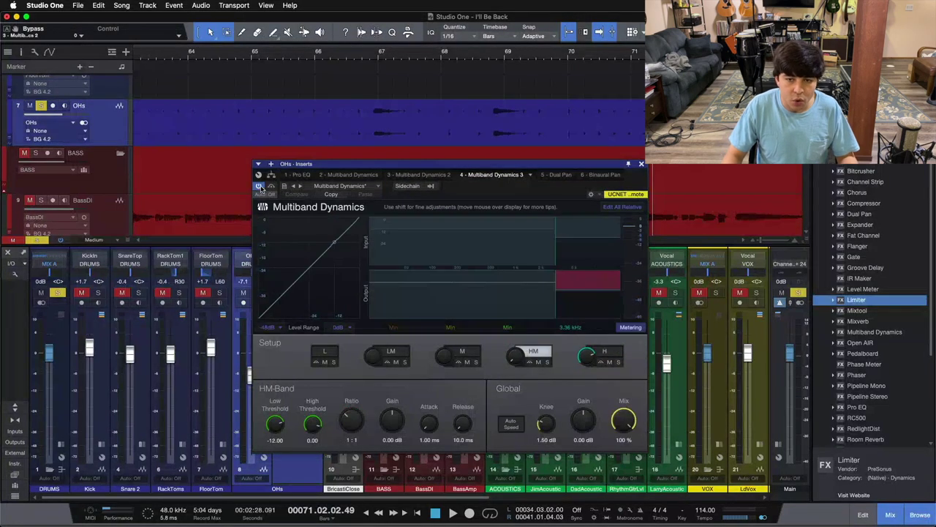
# Step: Audition the third compressor's high band (20:1, −20.40 dB) from bar 65, toggling bypass to compare
pyautogui.click(283, 56)
pyautogui.click(271, 187)
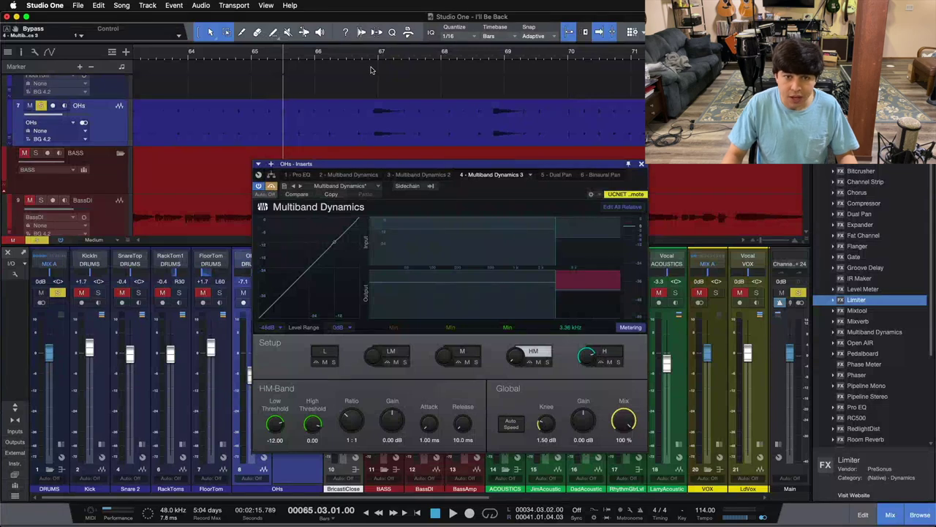
pyautogui.click(604, 352)
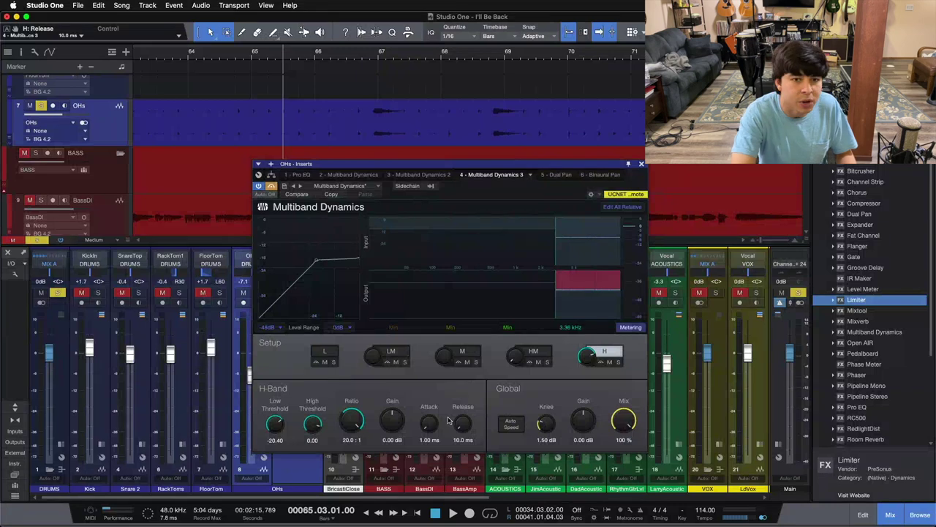
pyautogui.press('space')
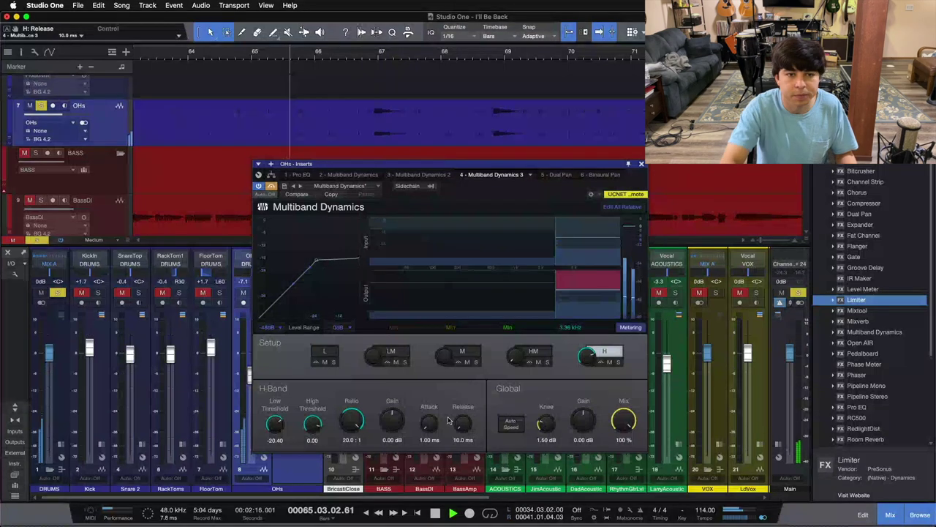
pyautogui.click(270, 187)
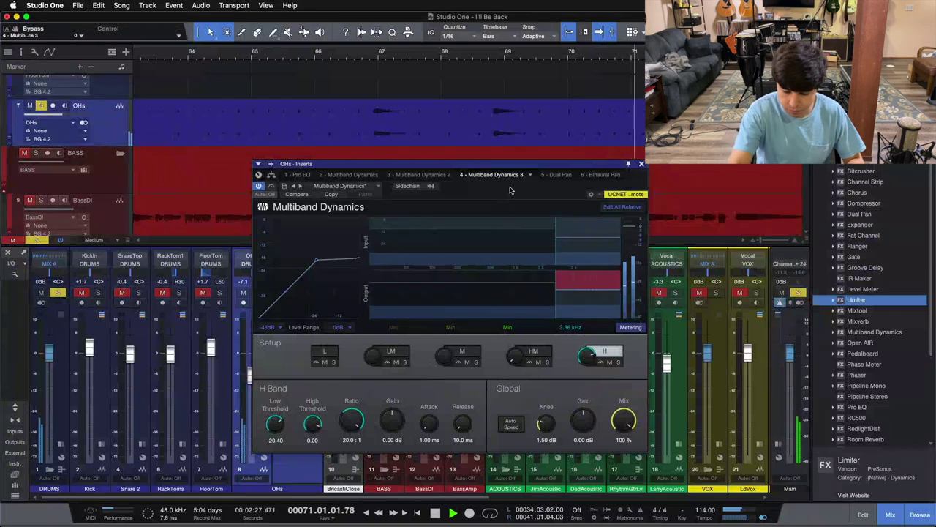
pyautogui.press('space')
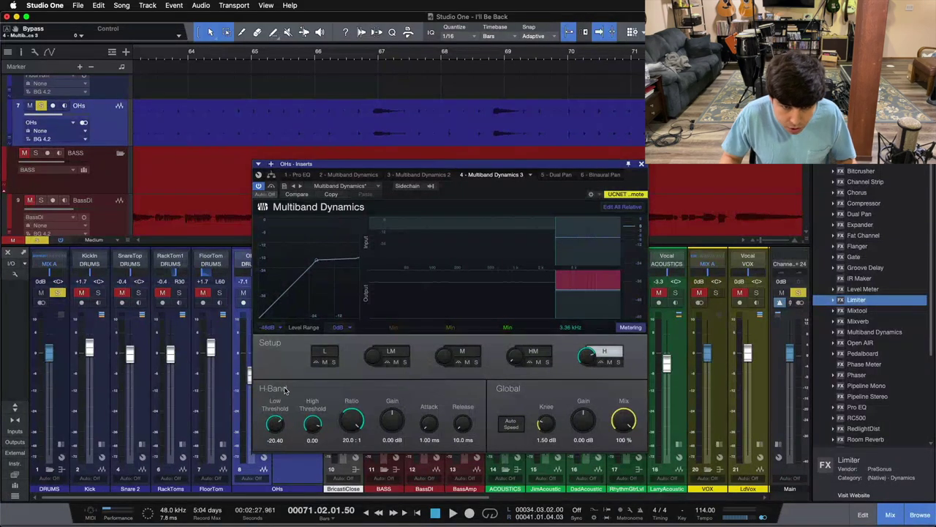
# Step: Play the overheads from bar 65 and move the loop range to bars 67–70
pyautogui.click(283, 51)
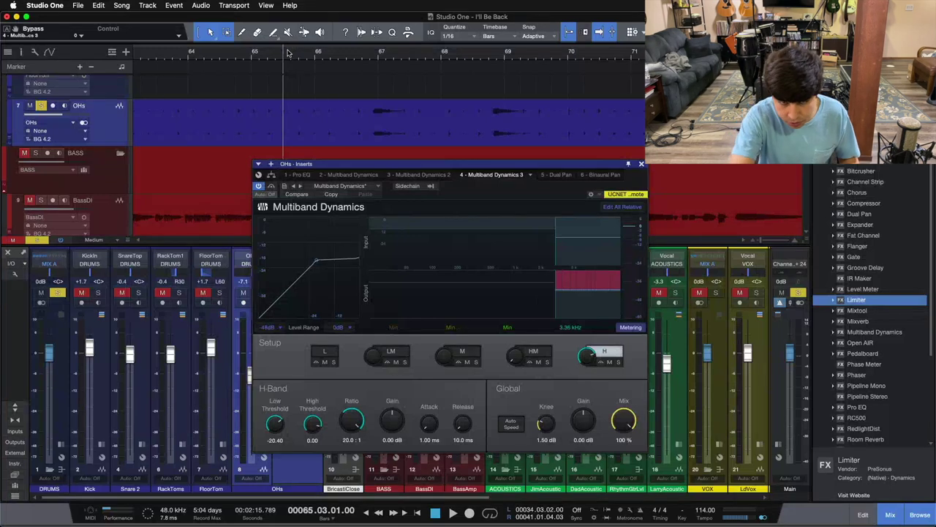
pyautogui.press('space')
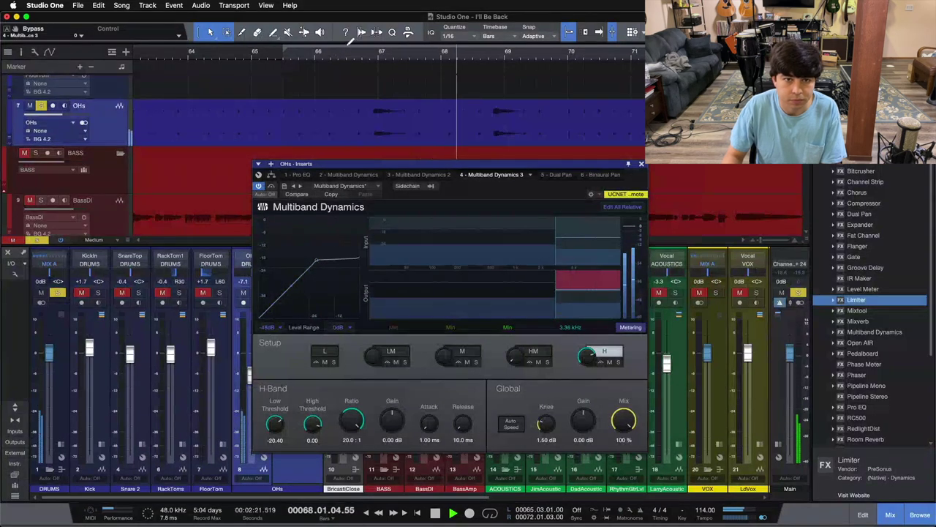
pyautogui.moveTo(349, 44); pyautogui.dragTo(570, 49)
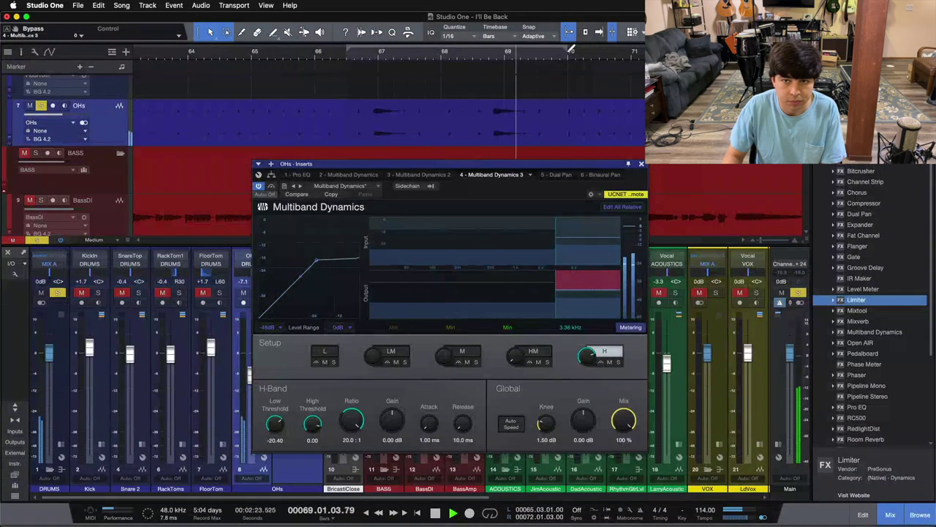
# Step: Enable looping over bars 67–70 and lower the high band's low threshold to -26.88 dB
pyautogui.press('/')
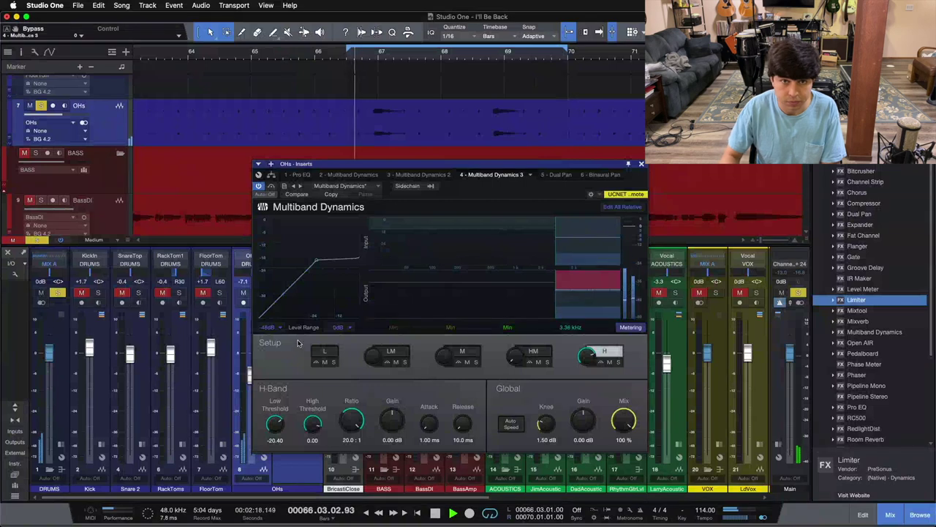
pyautogui.scroll(-5, 273, 422)
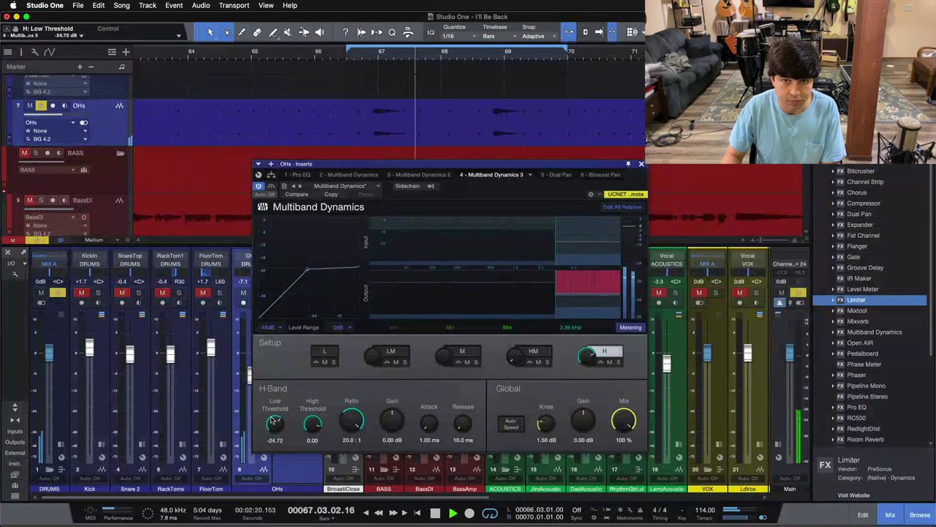
pyautogui.scroll(-8, 273, 422)
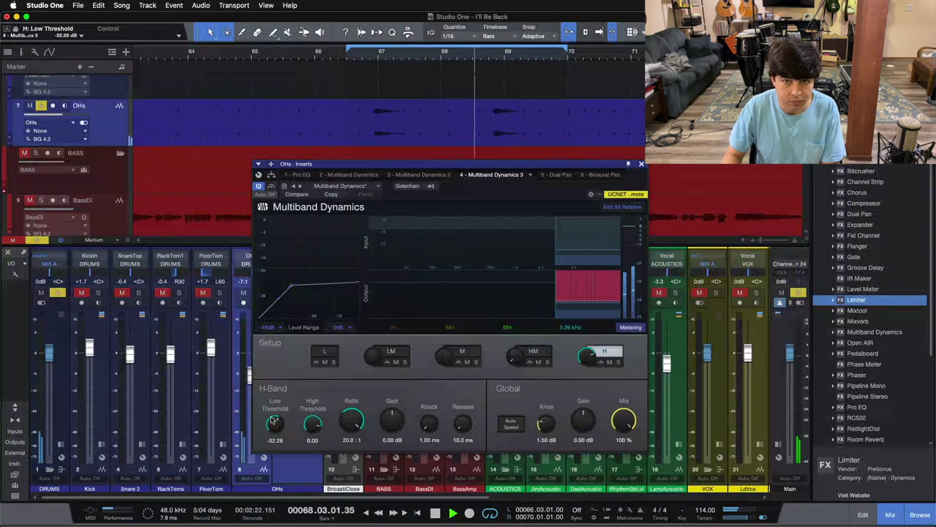
pyautogui.scroll(-5, 273, 422)
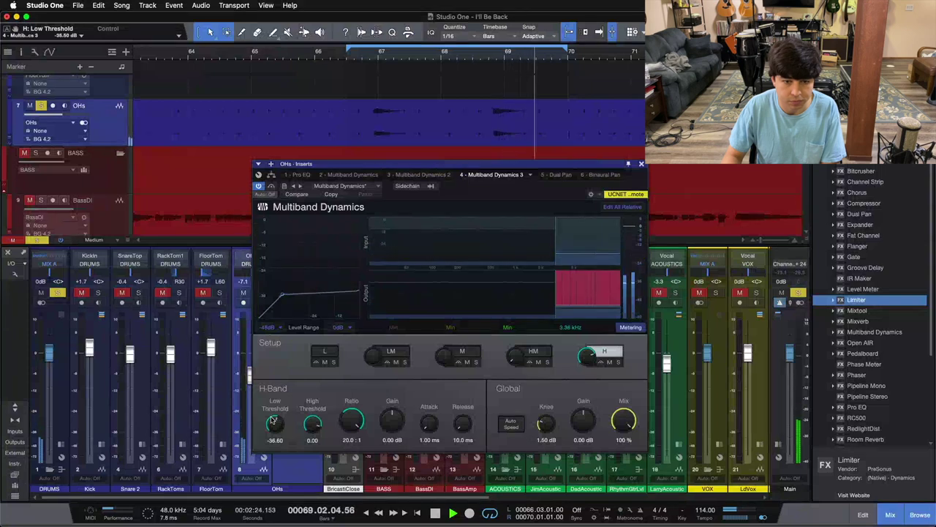
# Step: Raise the high band's low threshold back up toward -20.40 dB
pyautogui.scroll(3, 273, 422)
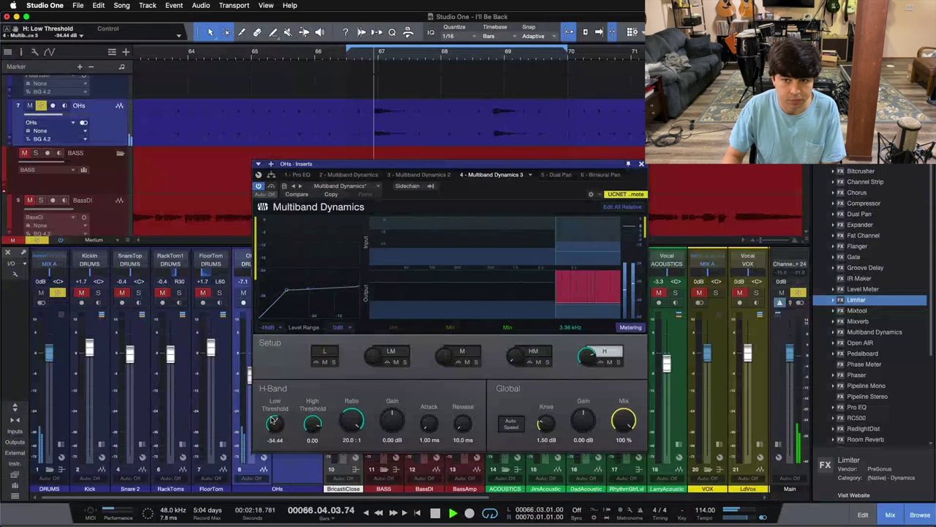
pyautogui.scroll(6, 273, 422)
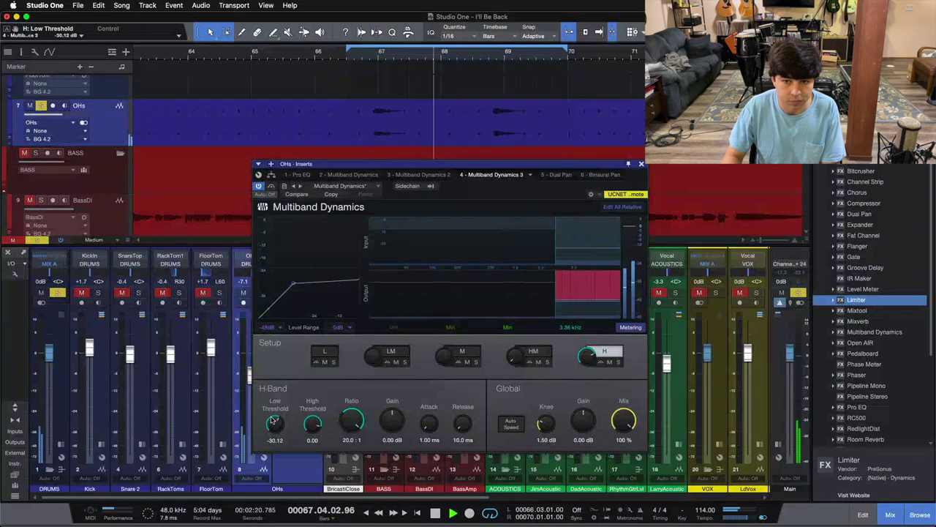
pyautogui.scroll(4, 273, 422)
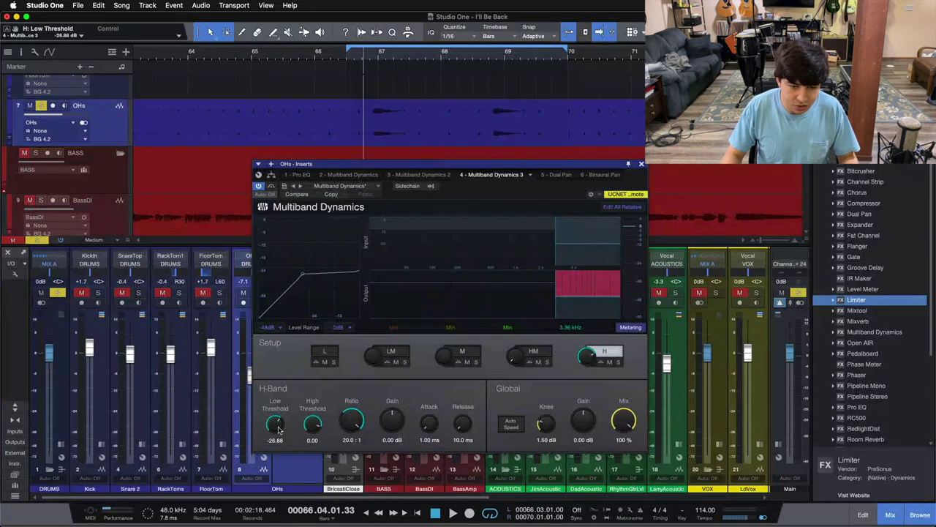
pyautogui.scroll(10, 278, 430)
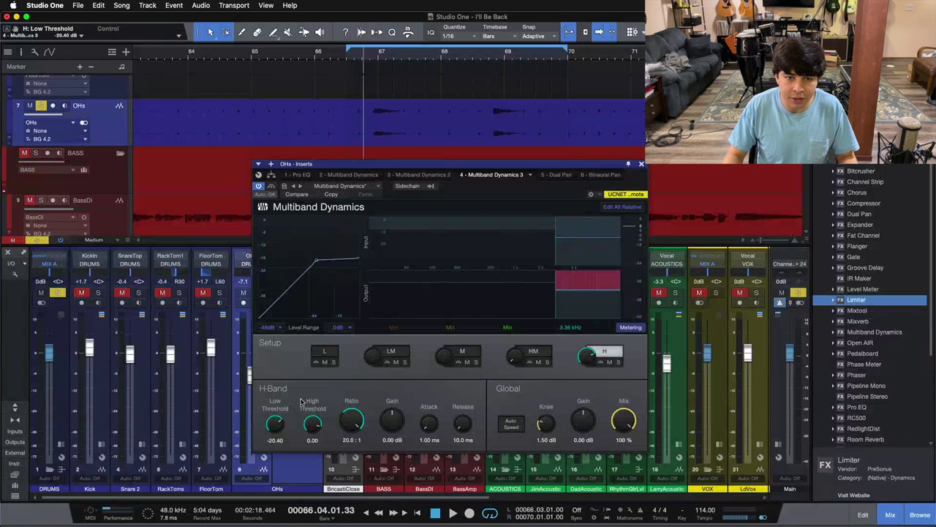
# Step: Compare the De-Esser, second and third Multiband Dynamics inserts, then close the plugin window
pyautogui.click(369, 174)
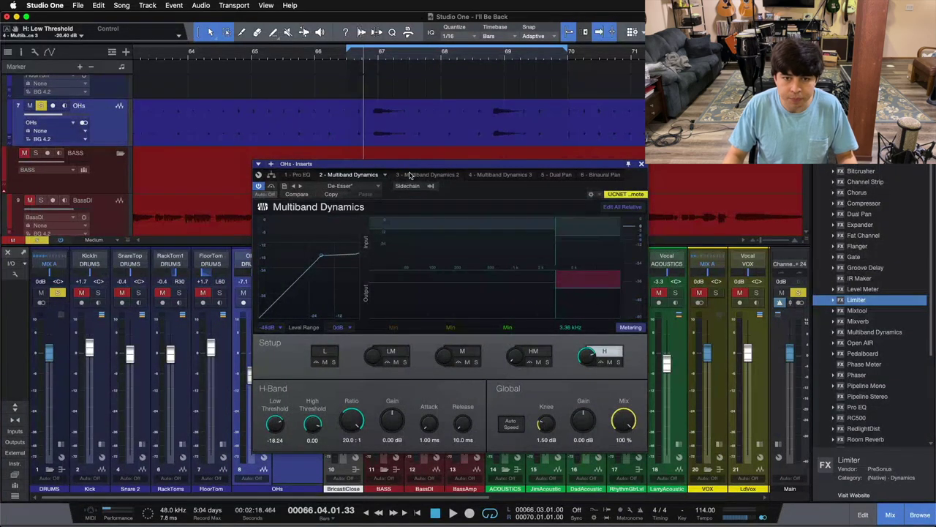
pyautogui.click(411, 175)
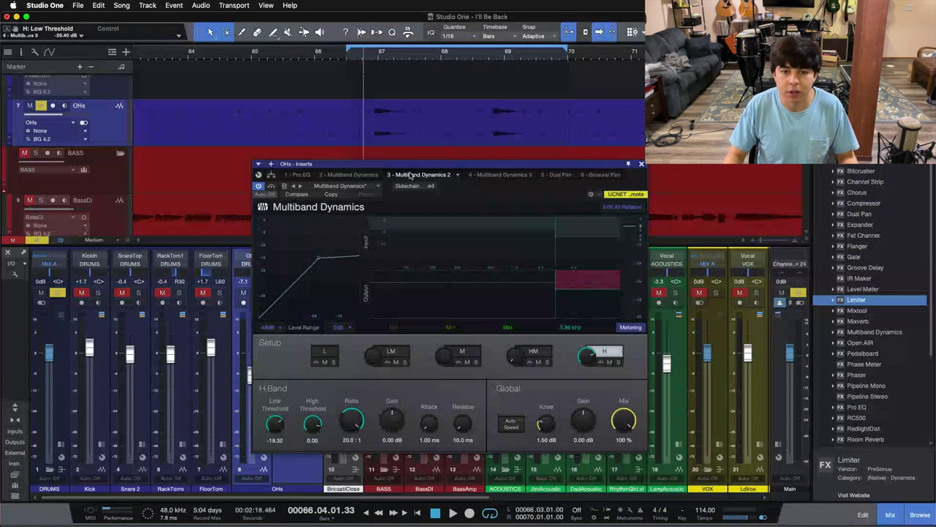
pyautogui.click(505, 175)
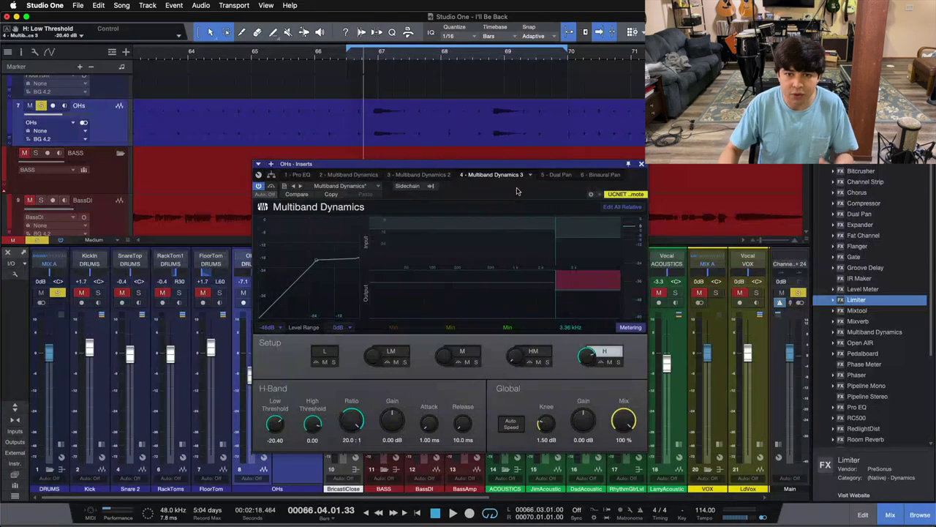
pyautogui.click(641, 166)
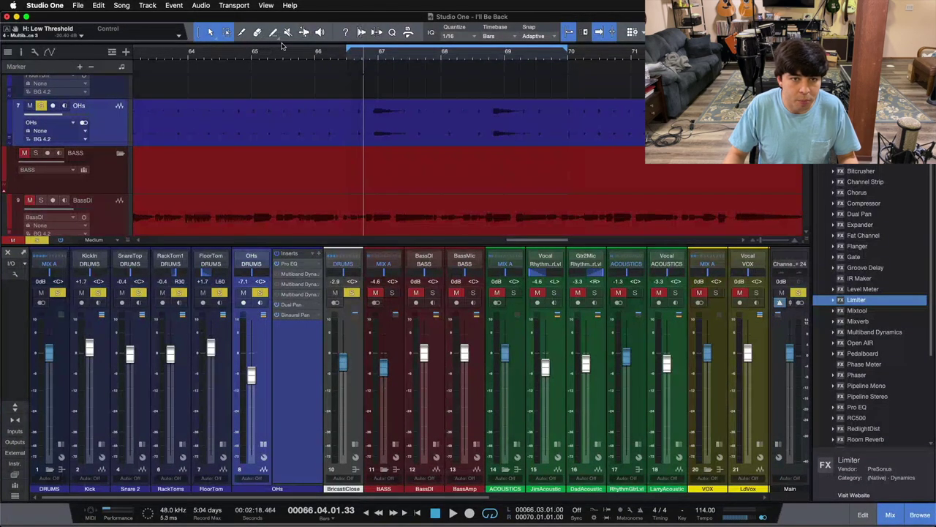
# Step: Loop bars 65.5 to 70.5 and play the overheads from the loop start
pyautogui.moveTo(282, 46); pyautogui.dragTo(599, 47)
pyautogui.press('space')
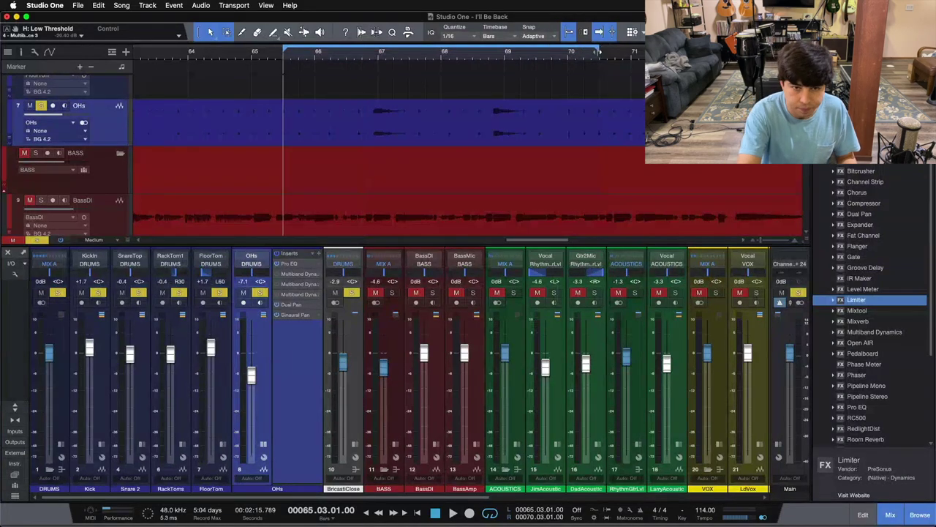
pyautogui.press('space')
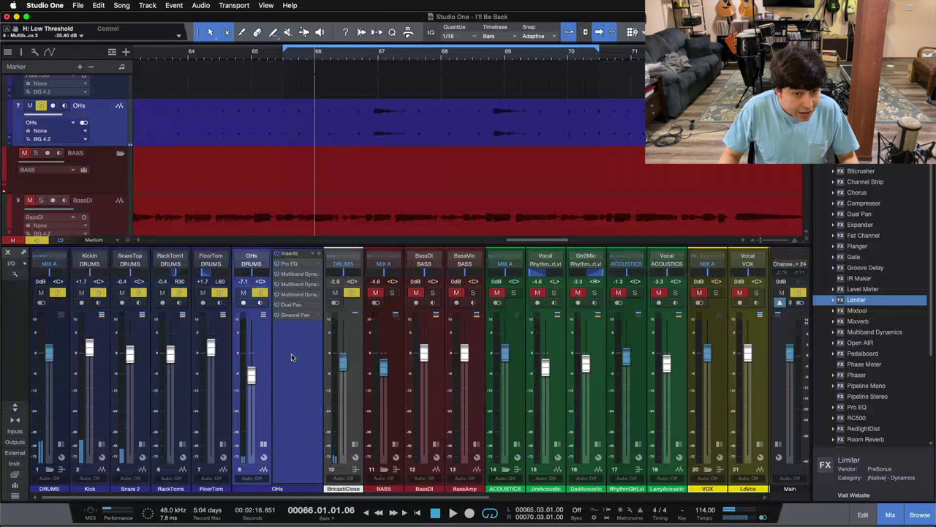
# Step: Reopen the OHs Multiband Dynamics editor and view the second, then third, instance
pyautogui.click(289, 274)
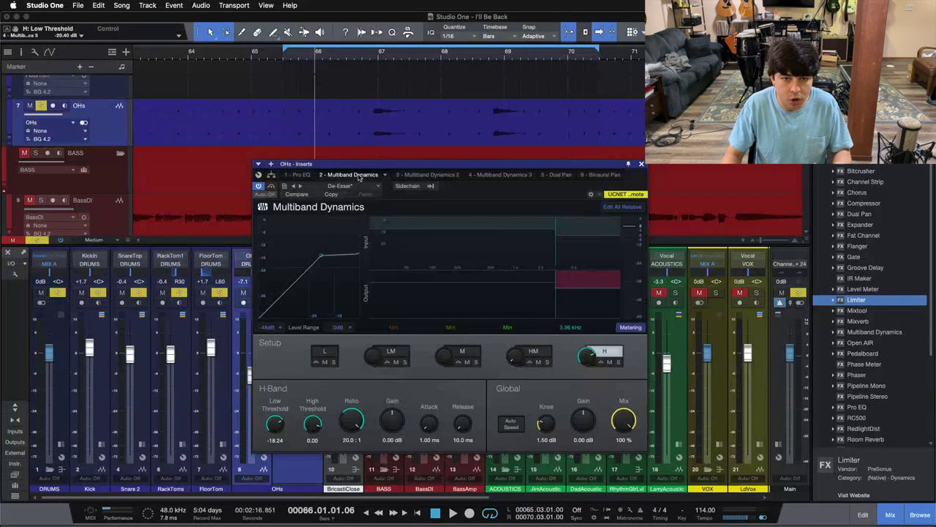
pyautogui.click(432, 175)
pyautogui.click(487, 174)
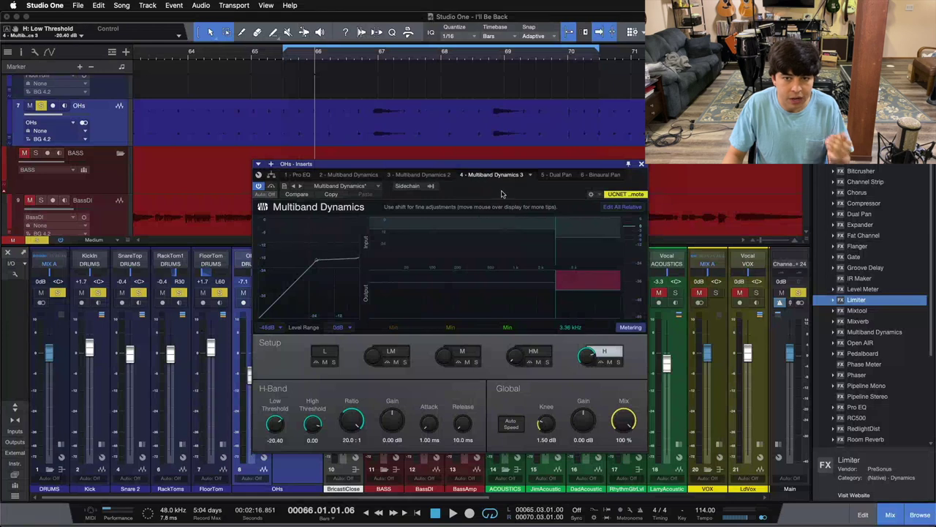